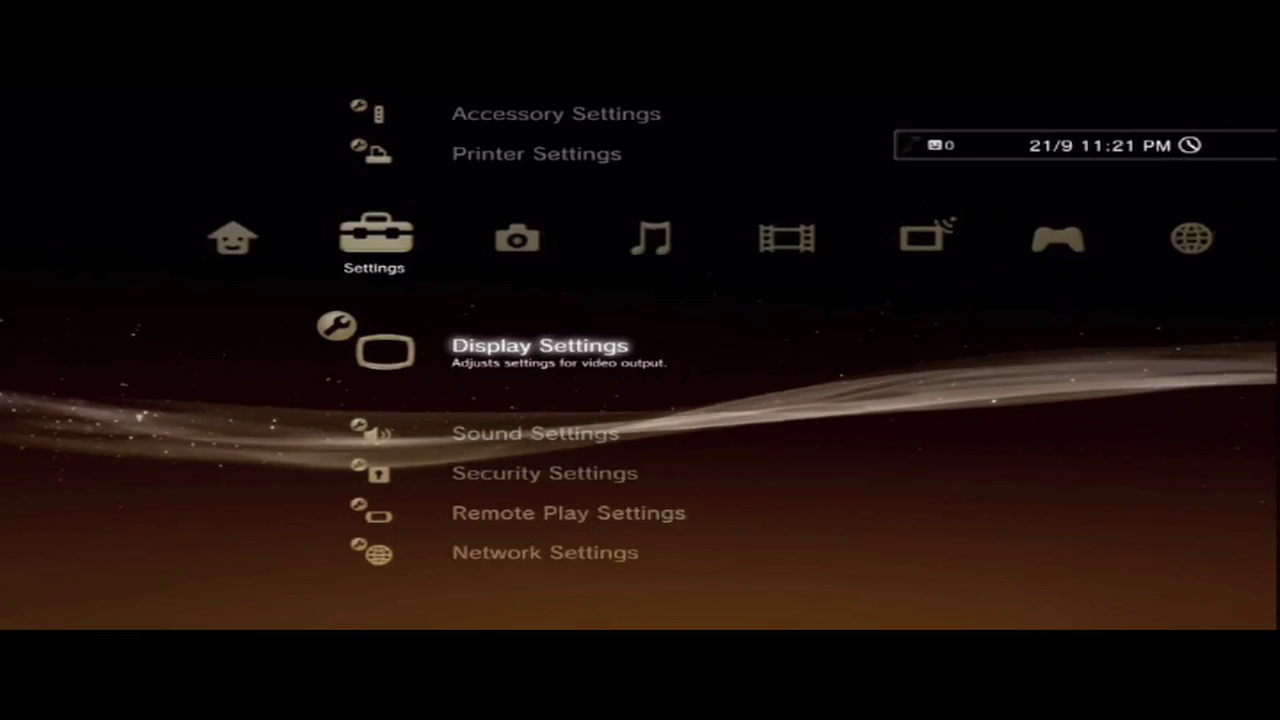
# In the PS3 Display Settings, set video output to Component / D-Terminal, keep 576p and 720p, and save
pyautogui.press('Return')
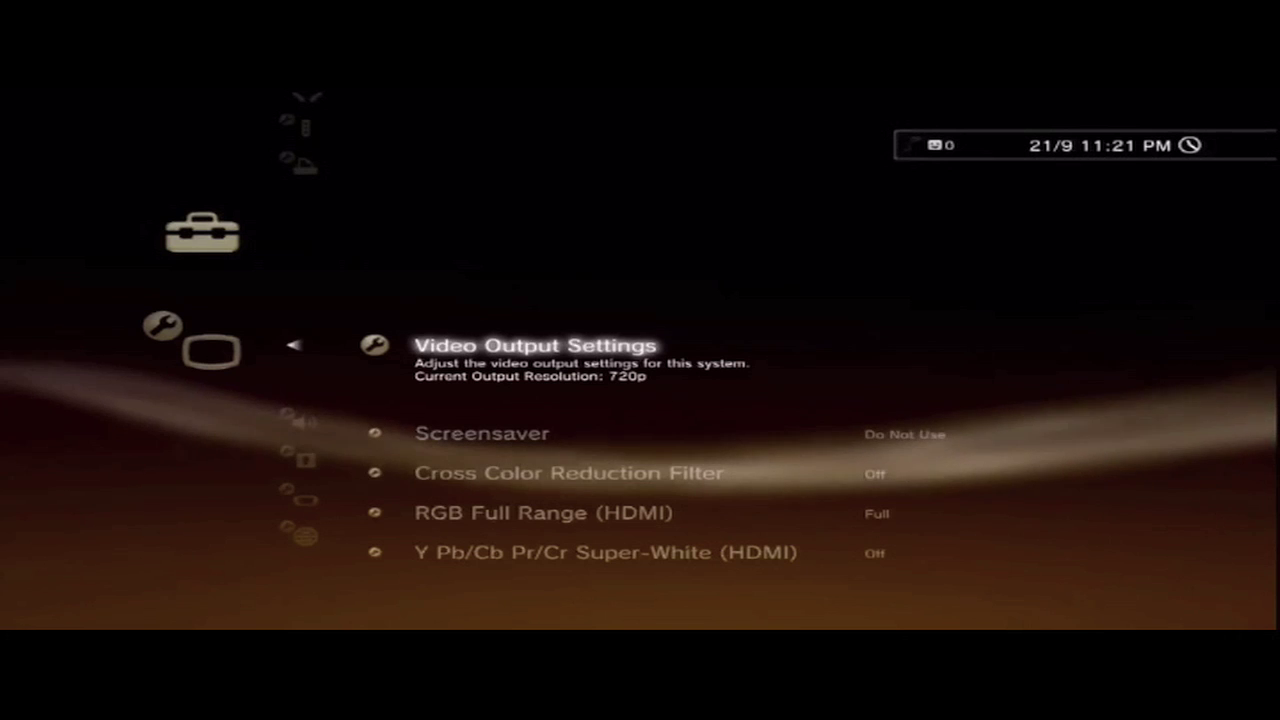
pyautogui.press('Return')
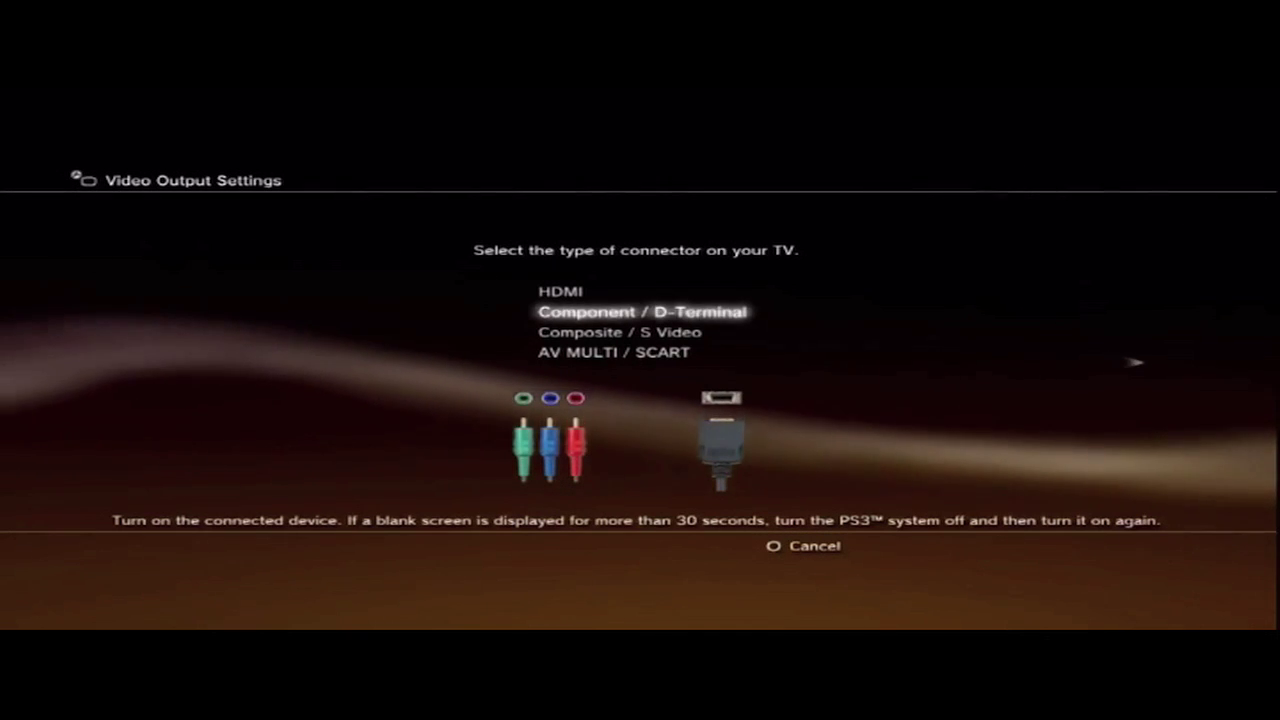
pyautogui.press('Return')
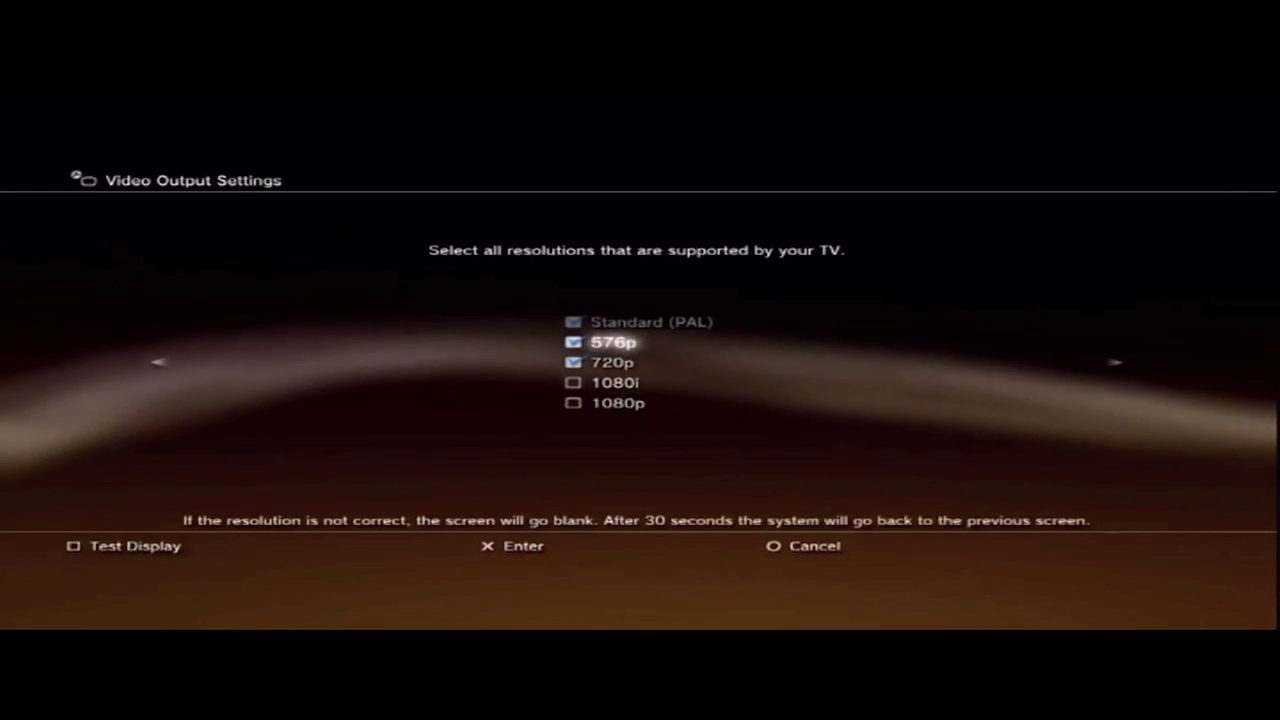
pyautogui.press('Down')
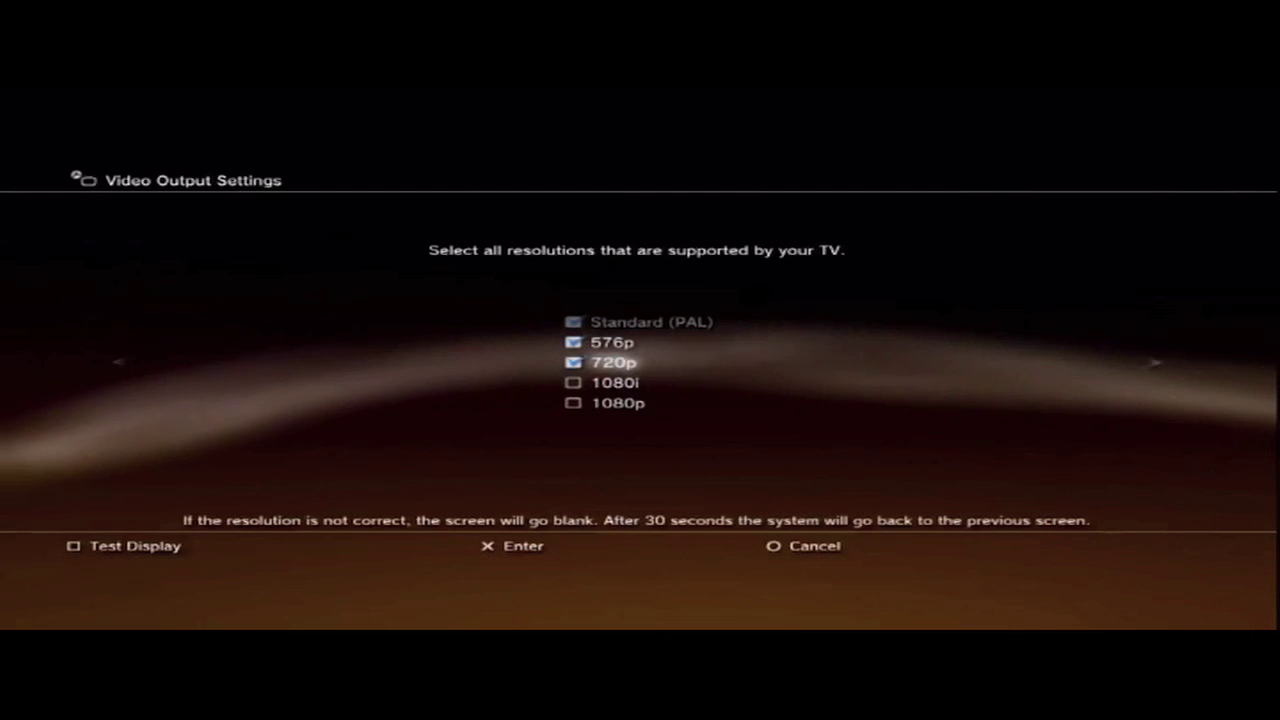
pyautogui.press('Down')
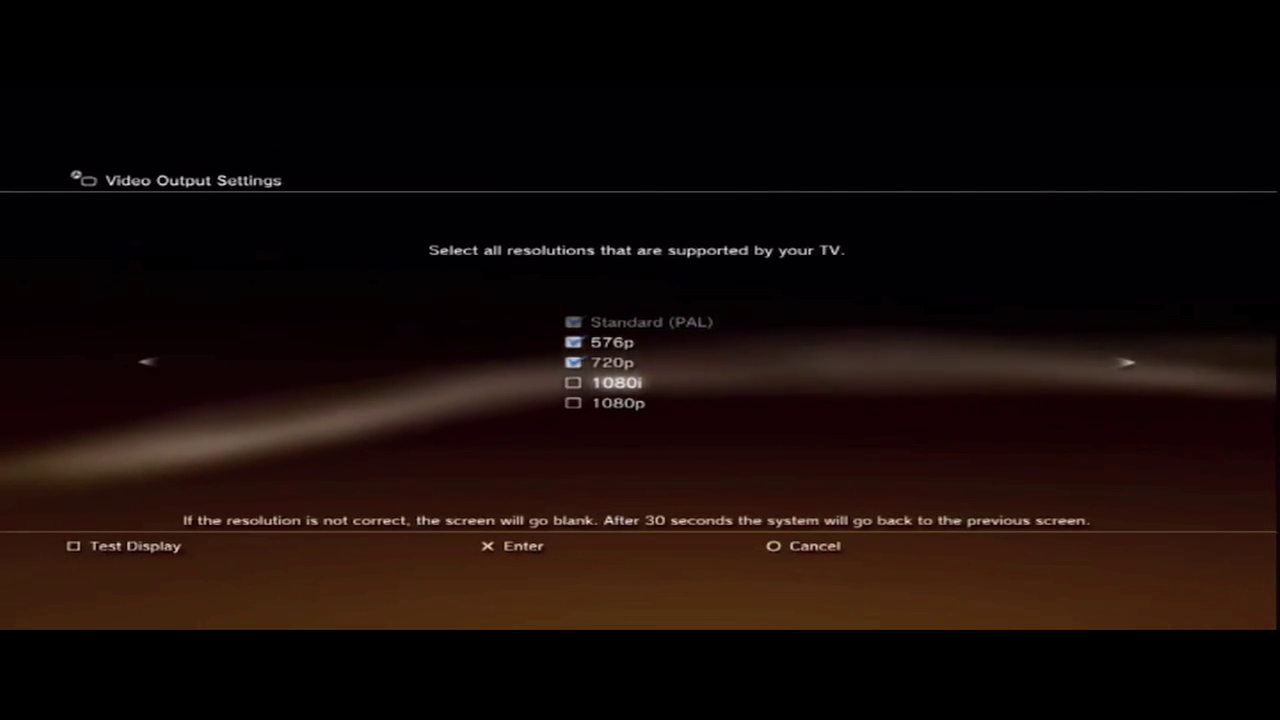
pyautogui.press('Down')
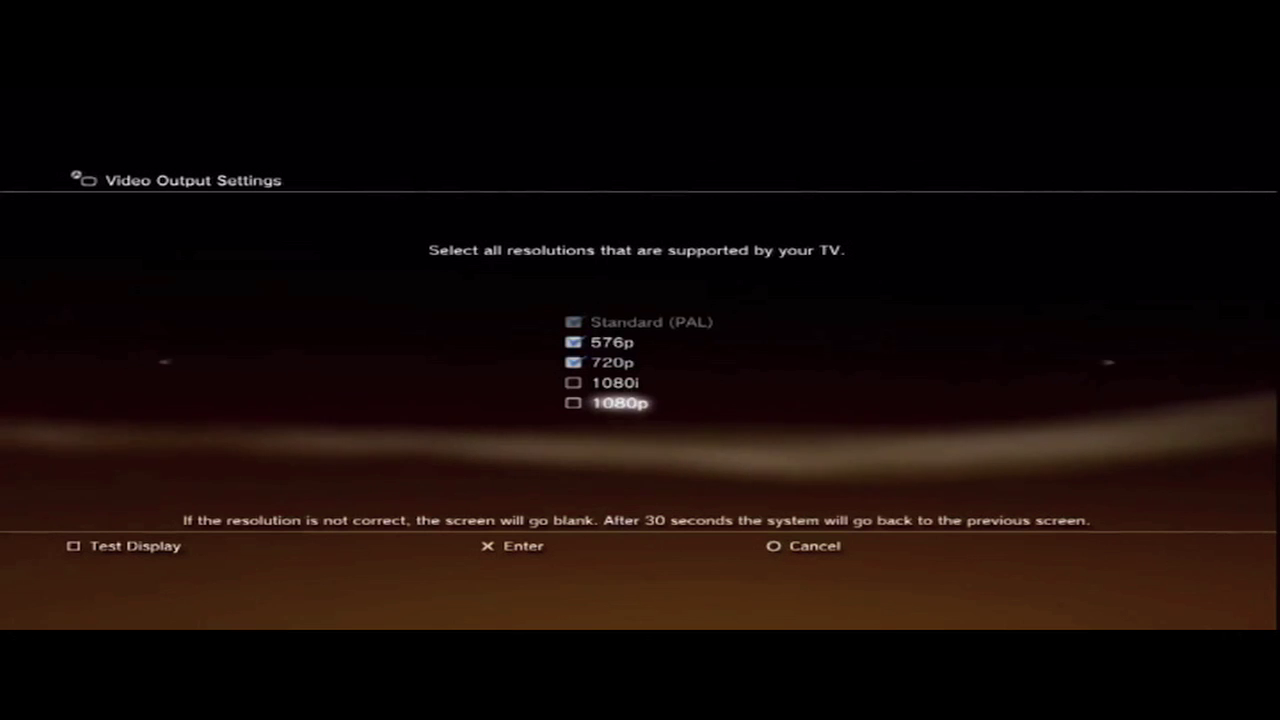
pyautogui.press('Right')
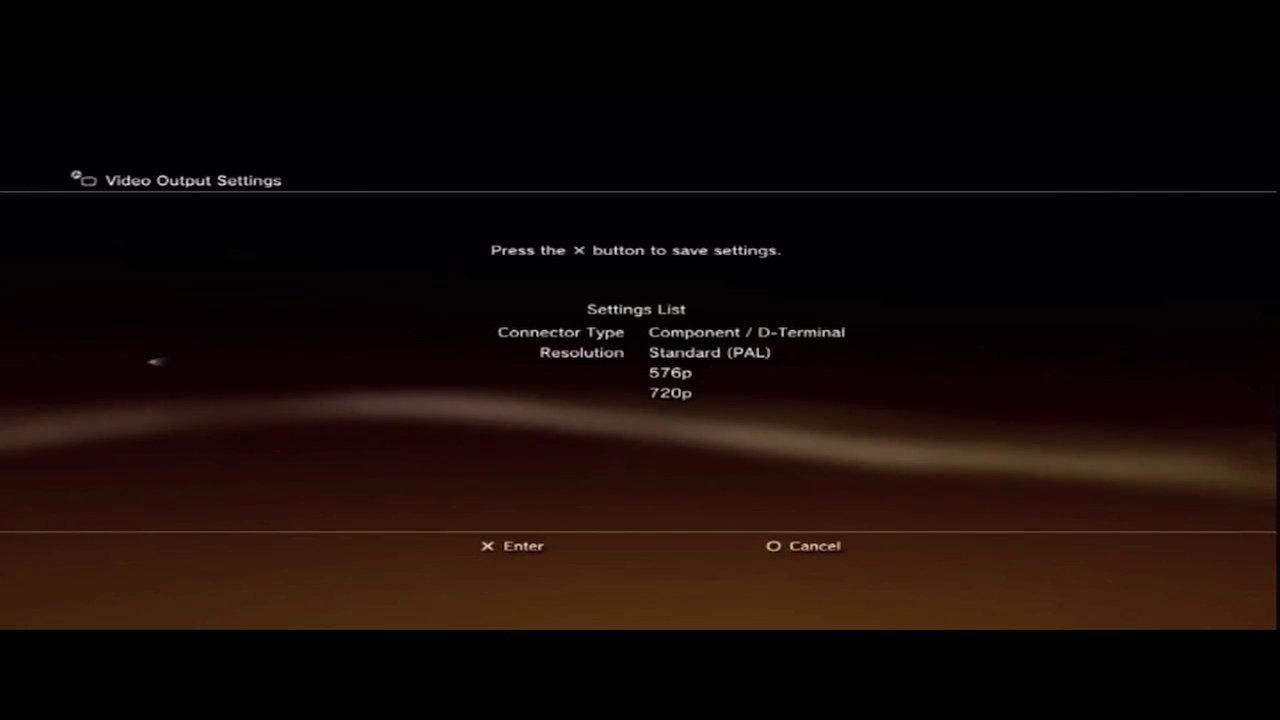
pyautogui.press('Return')
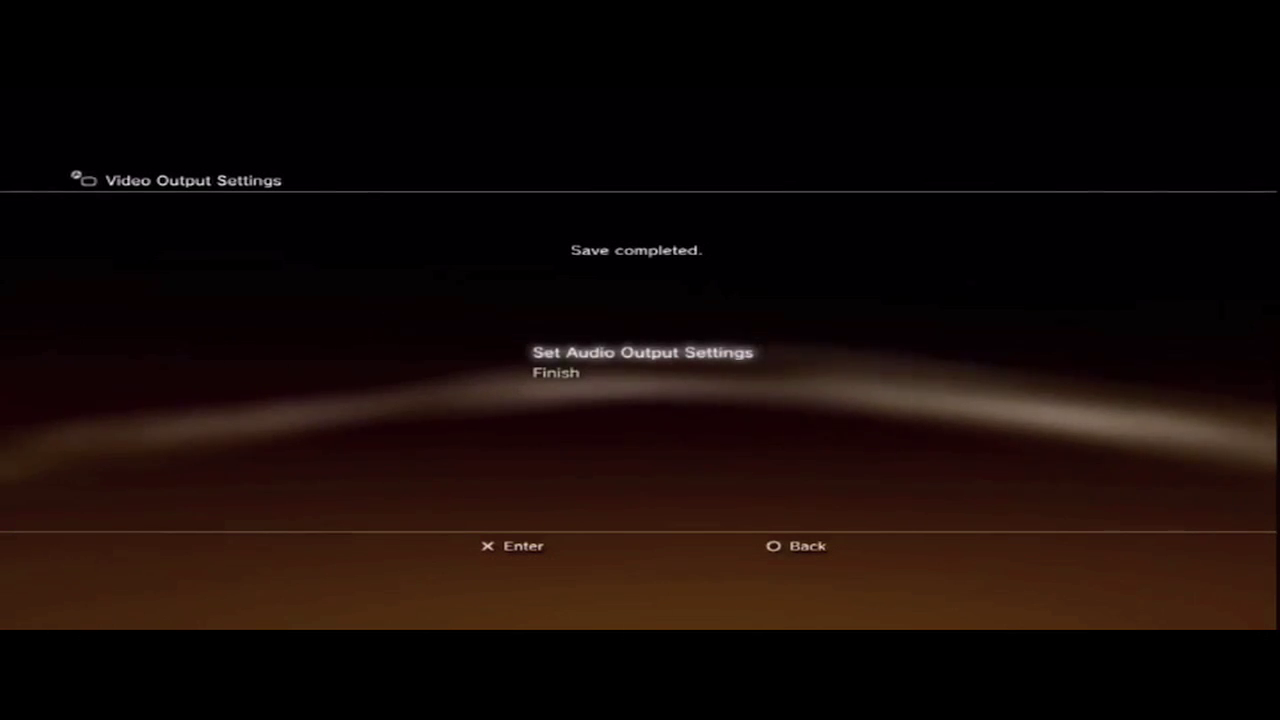
# Save PS3 audio output as Audio Input Connector / SCART / AV MULTI and back out to Settings
pyautogui.press('Return')
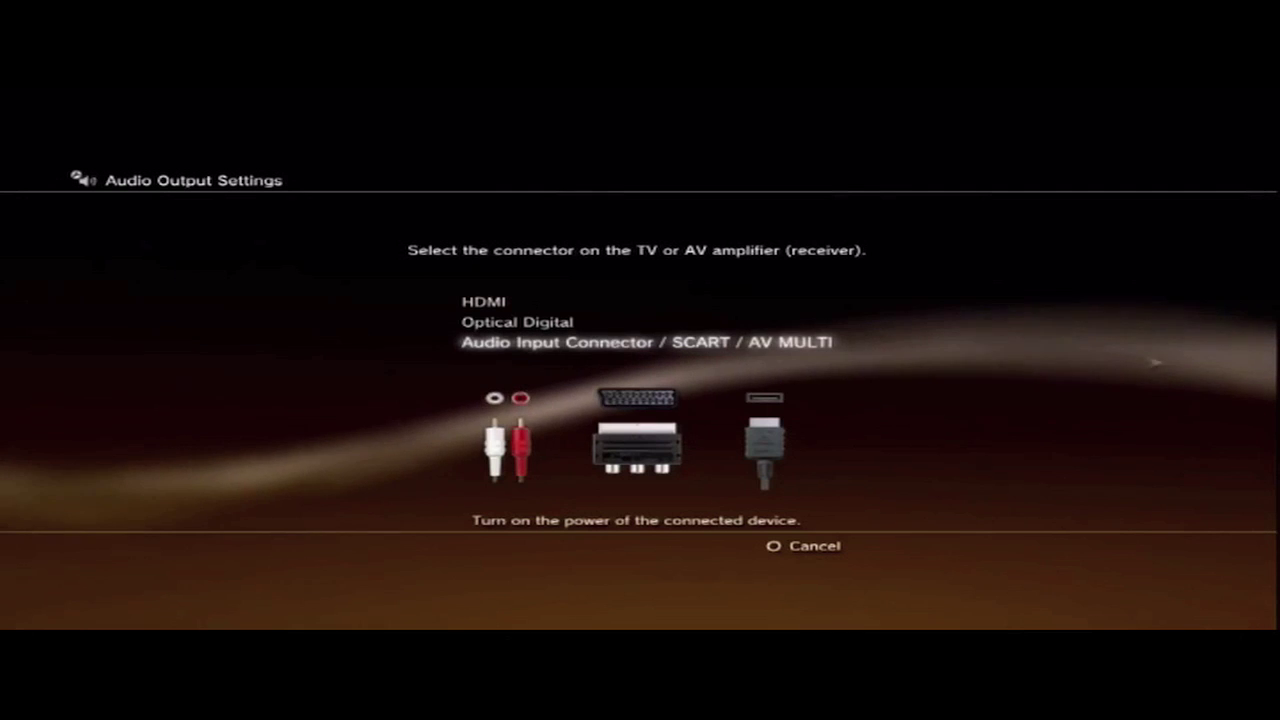
pyautogui.press('Return')
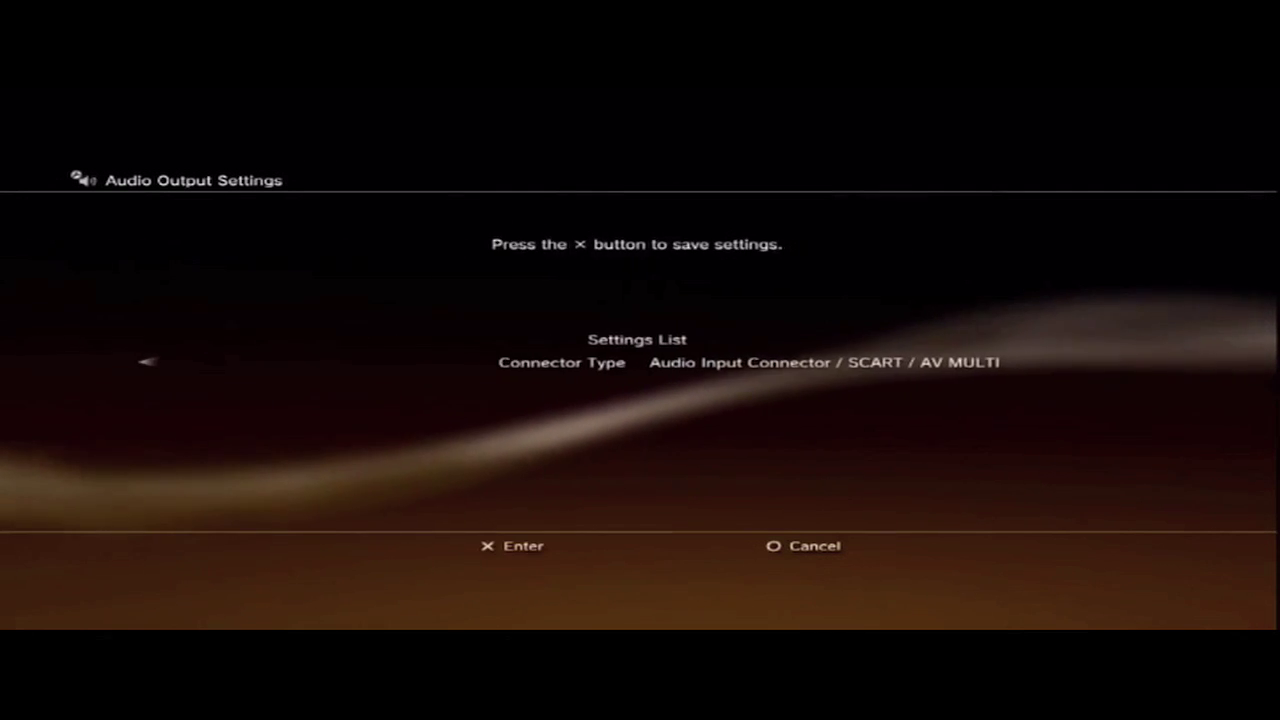
pyautogui.press('Return')
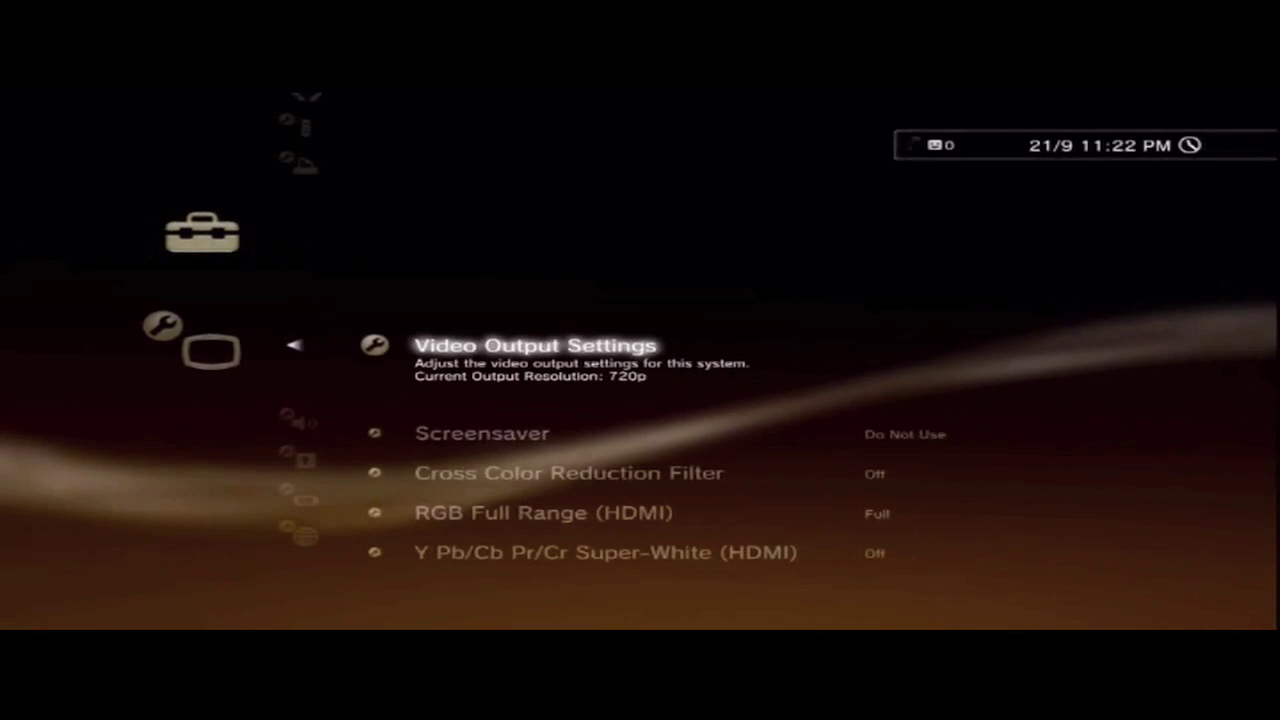
pyautogui.press('Escape')
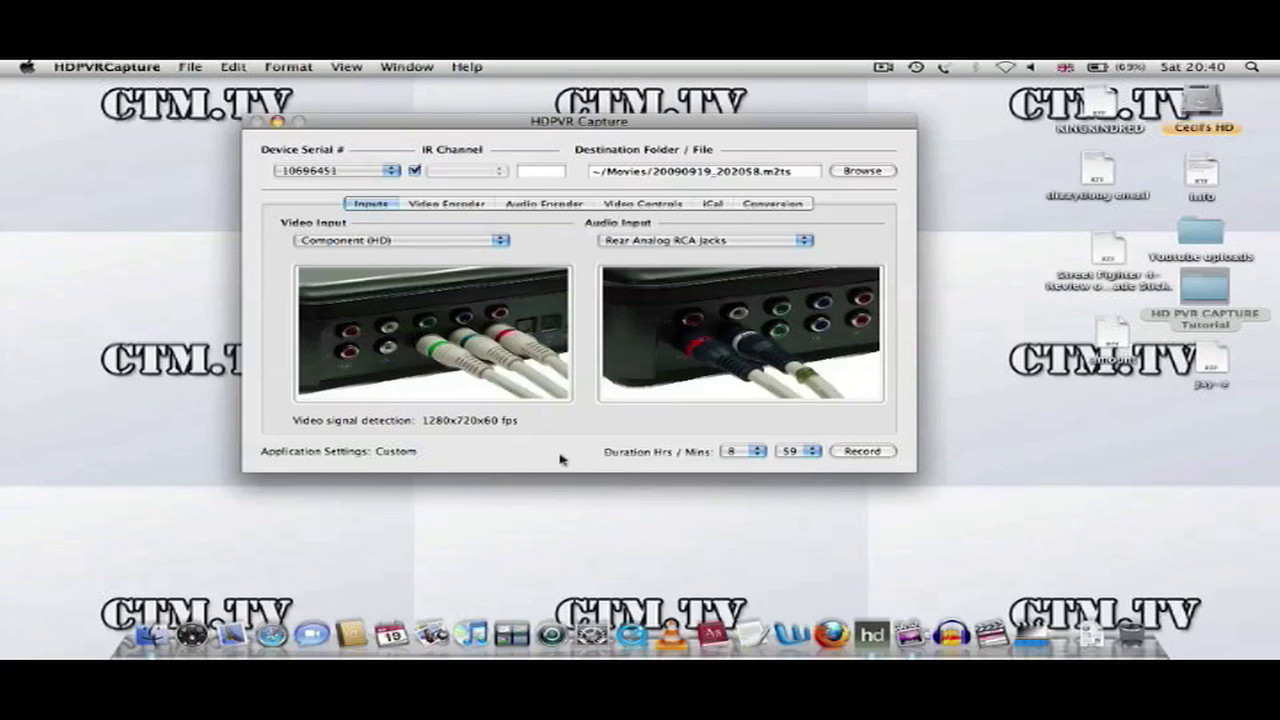
pyautogui.click(760, 453)
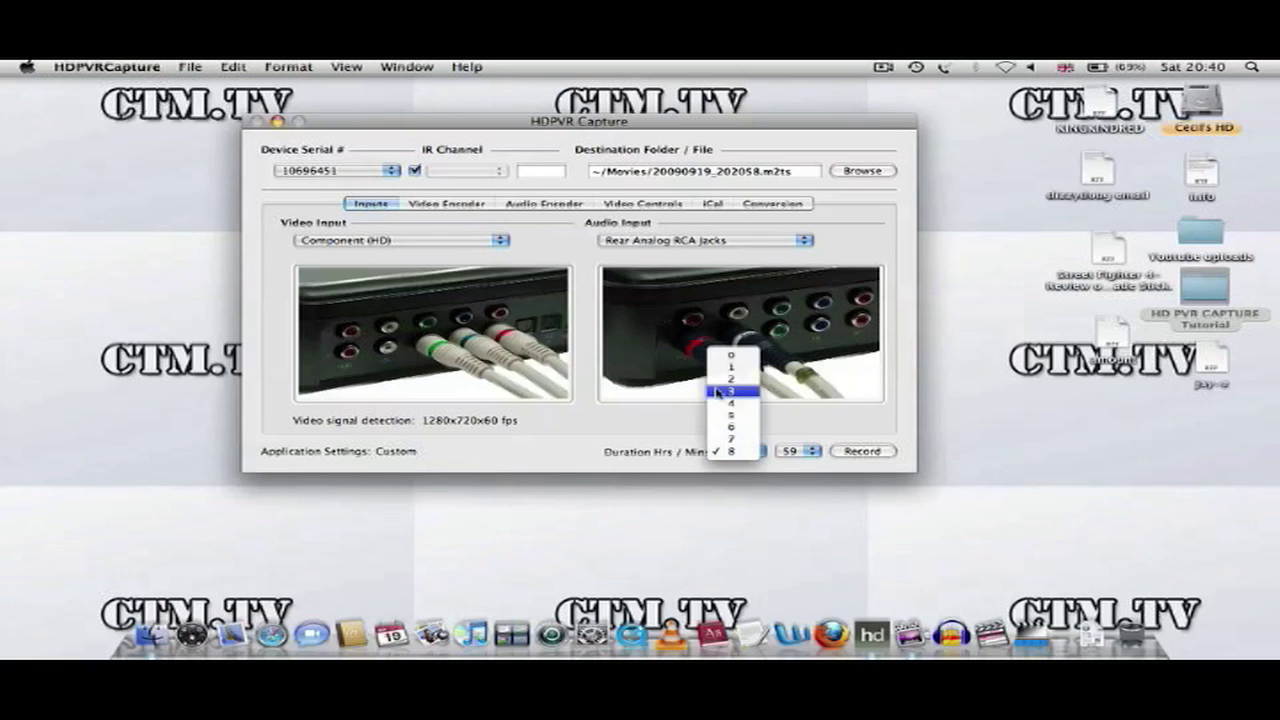
pyautogui.click(733, 453)
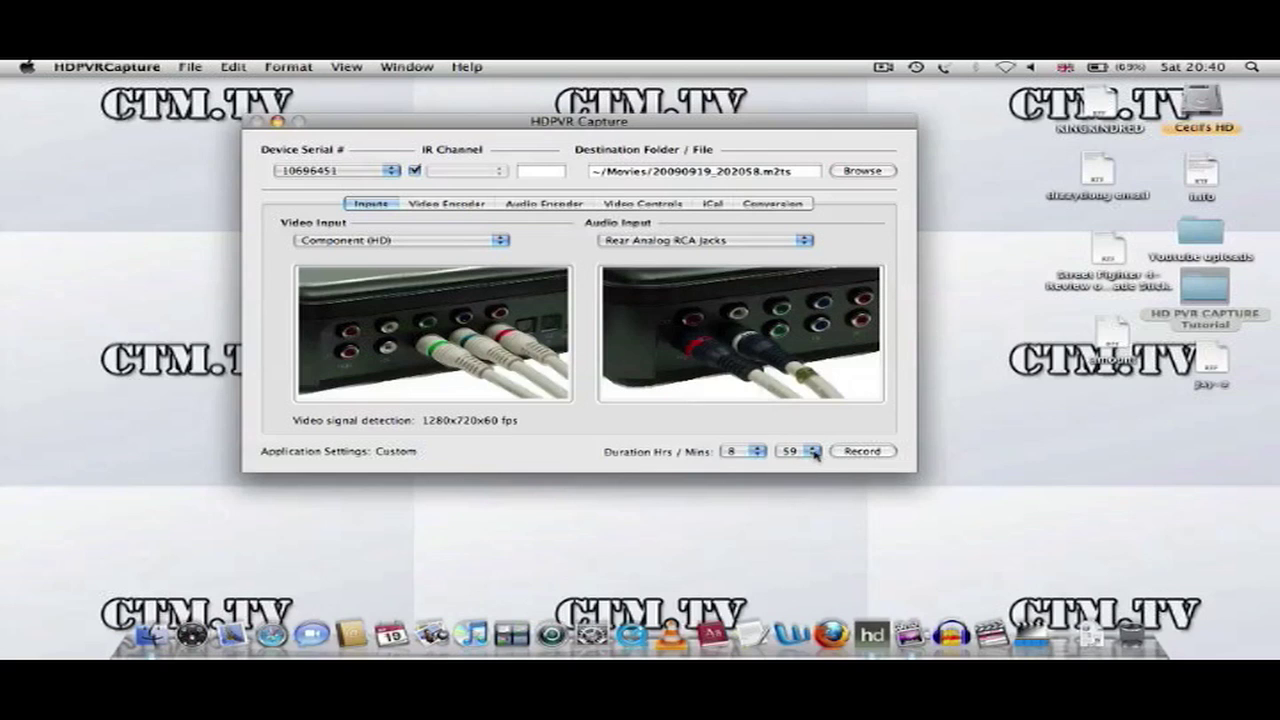
pyautogui.click(815, 453)
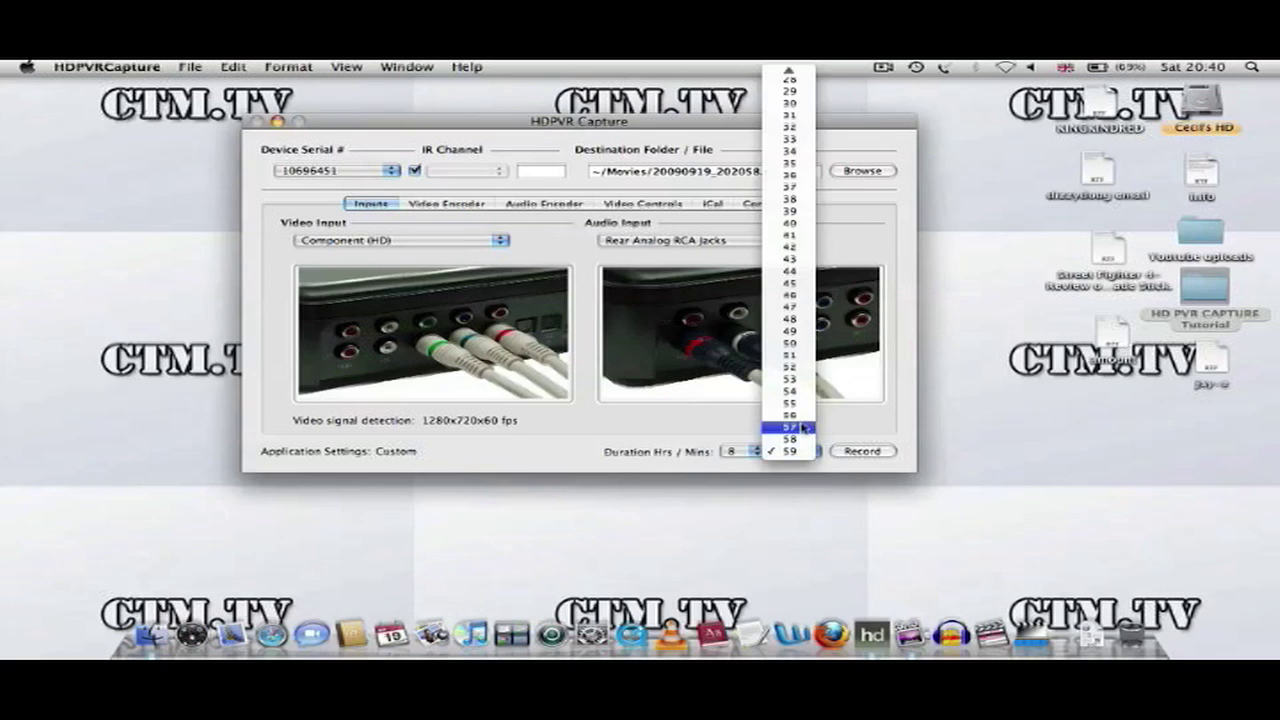
pyautogui.click(806, 453)
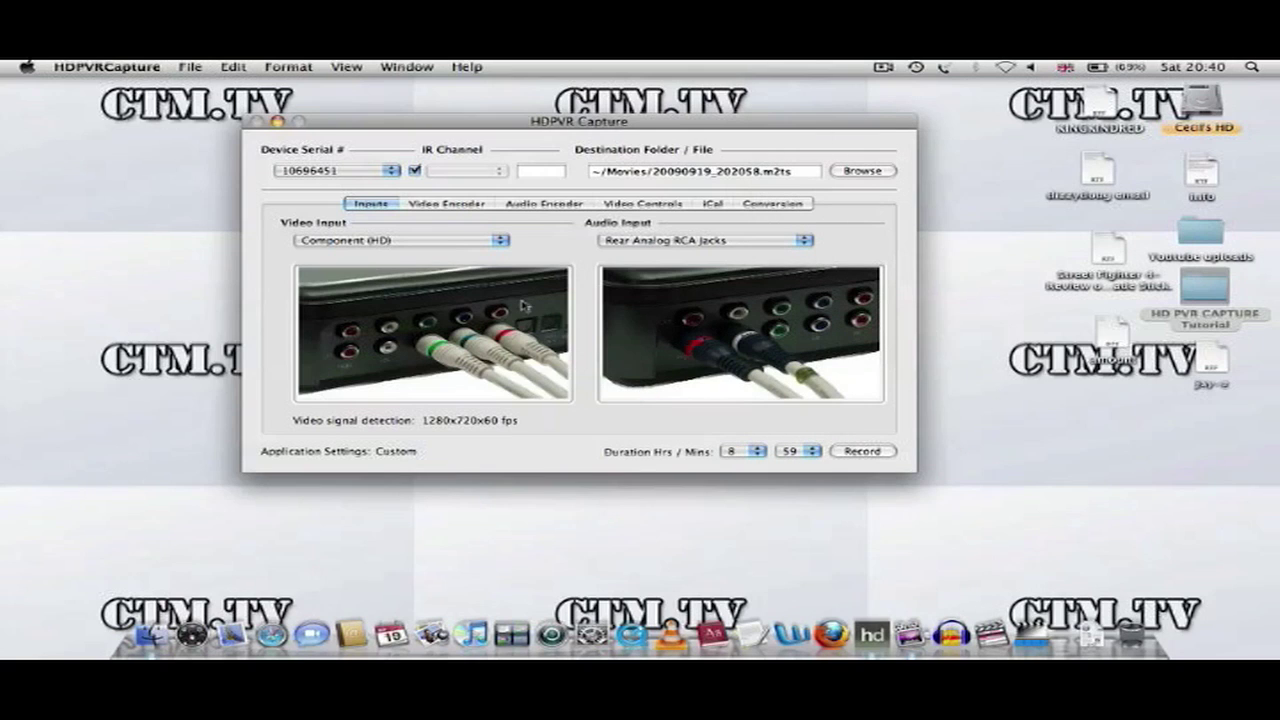
# Show the Video Encoder tab with Constant Bitrate at 6744 kbps, peak 8965 kbps
pyautogui.click(426, 203)
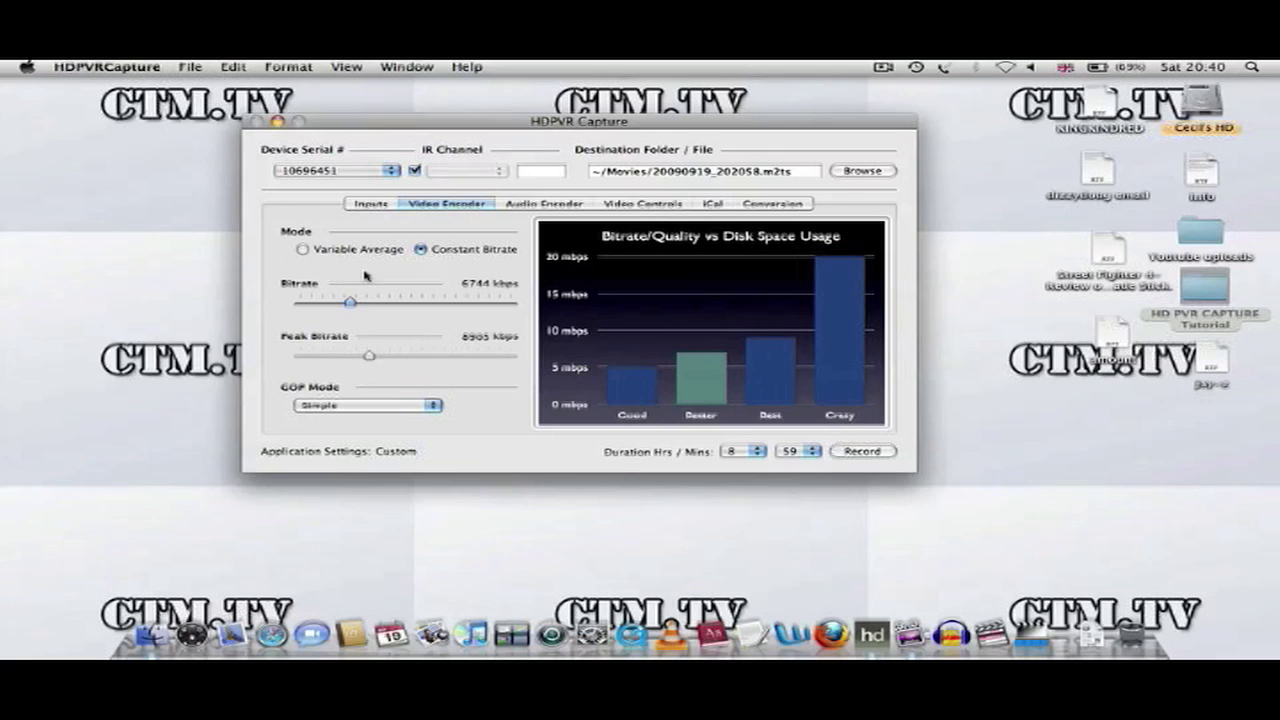
pyautogui.click(545, 204)
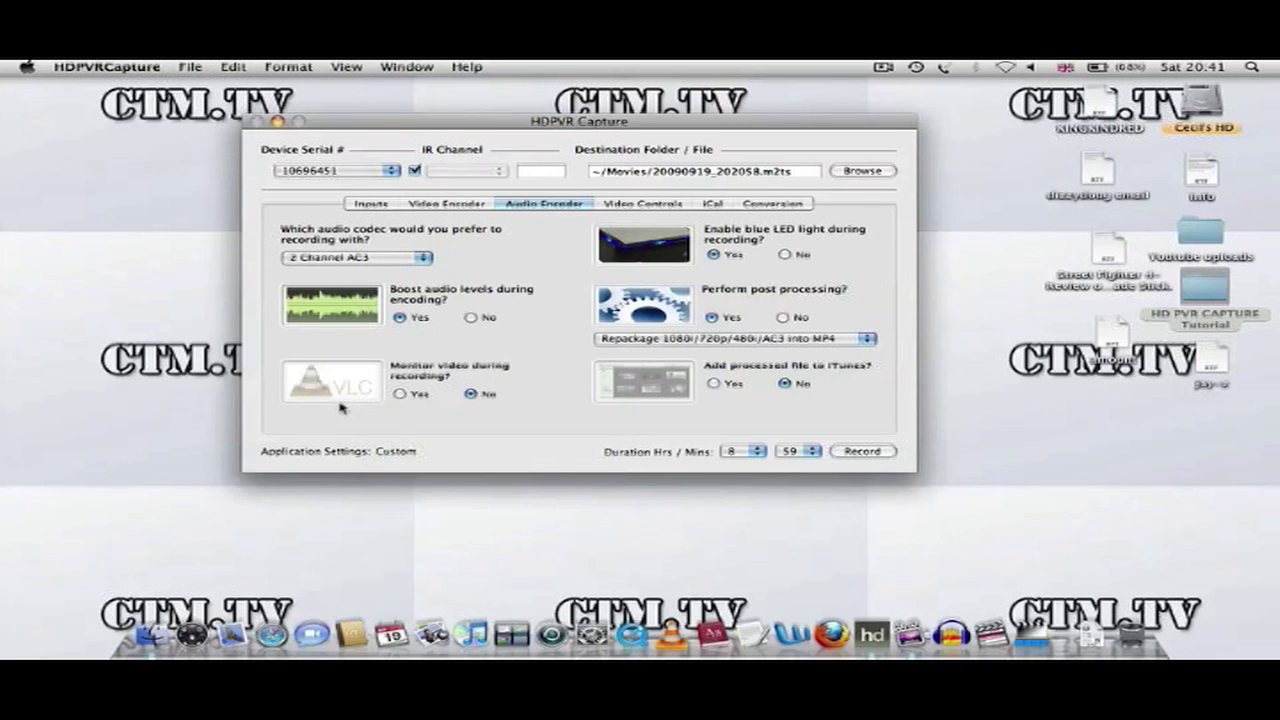
pyautogui.moveTo(342, 408)
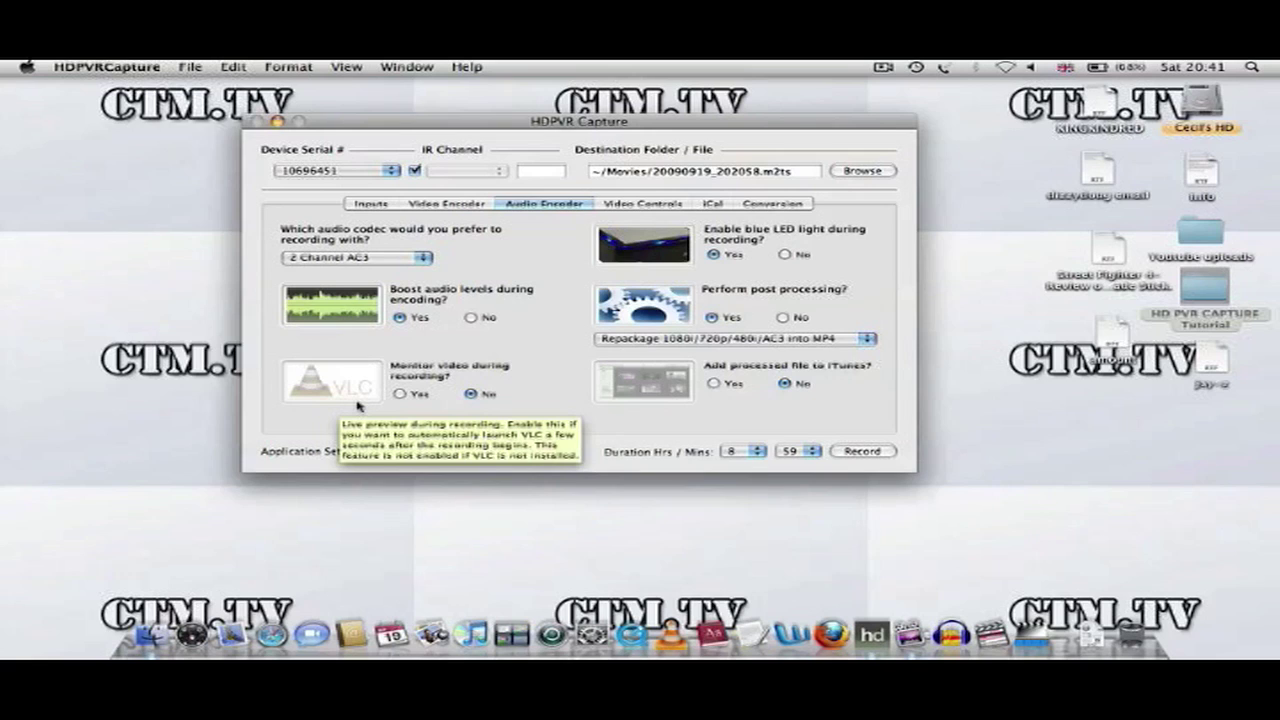
pyautogui.moveTo(408, 322)
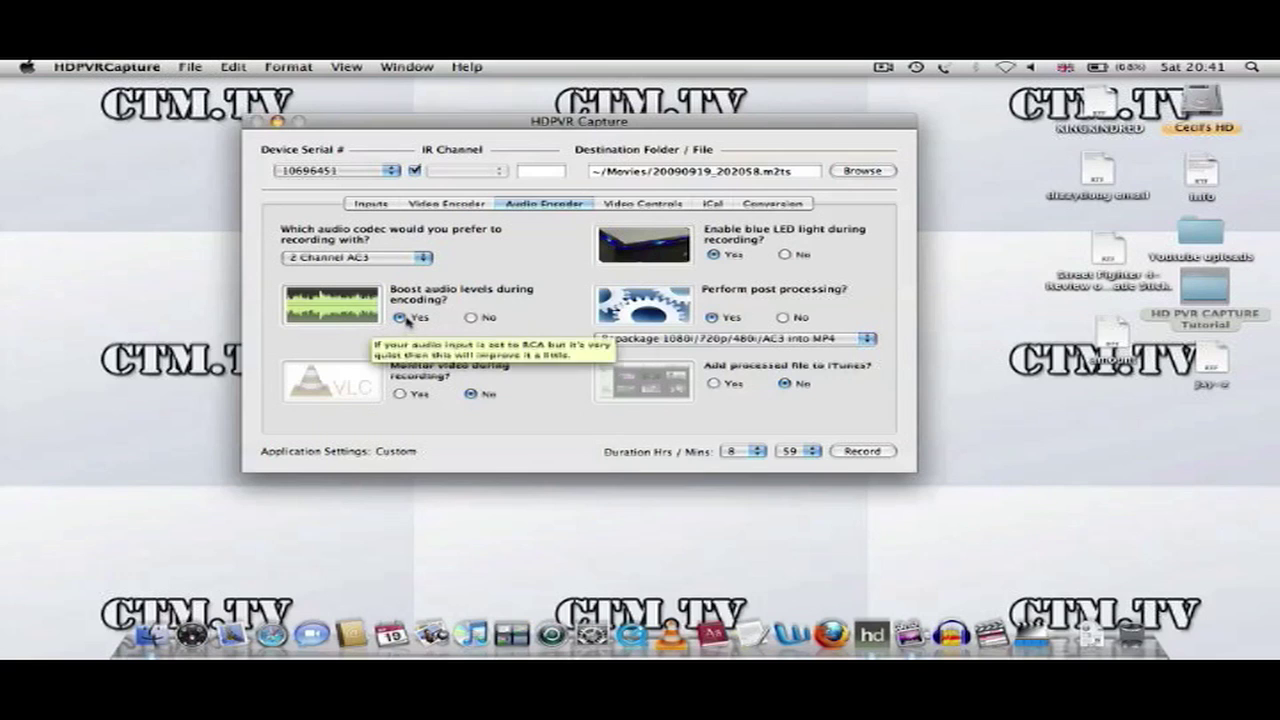
# Keep 2 Channel AC3 as the audio codec, then show the Video Controls picture adjustments
pyautogui.click(425, 258)
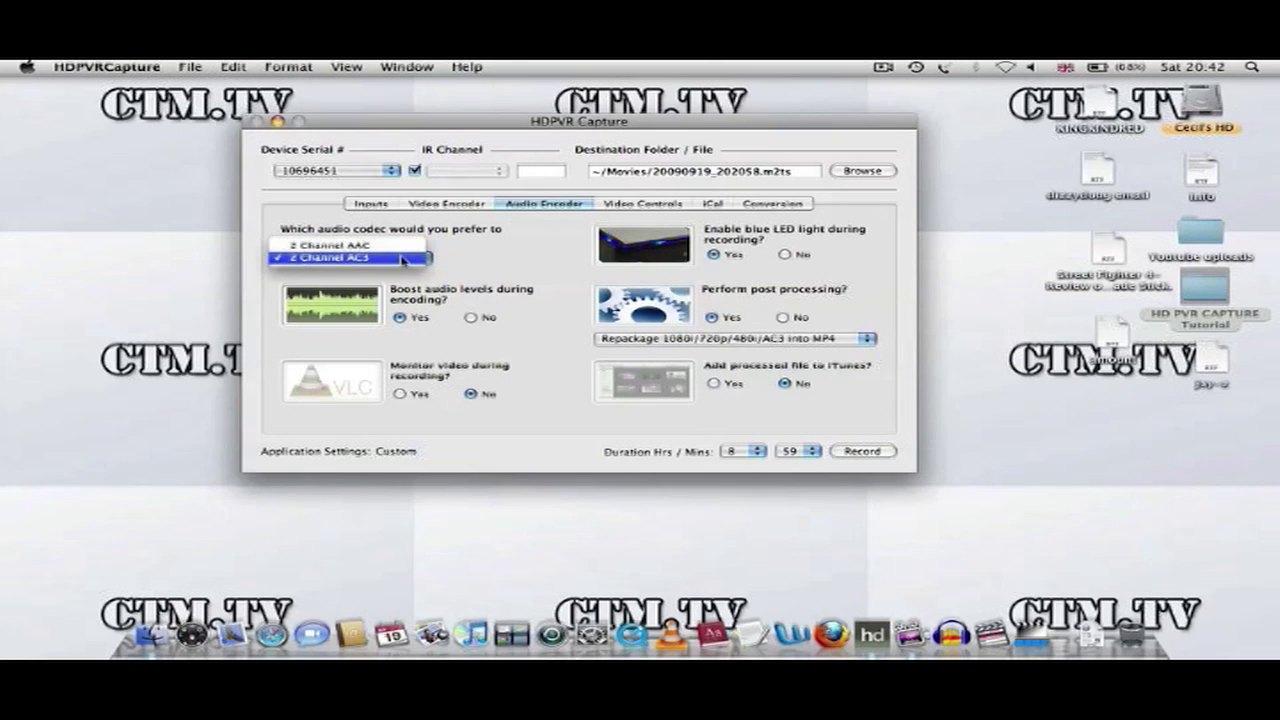
pyautogui.click(473, 265)
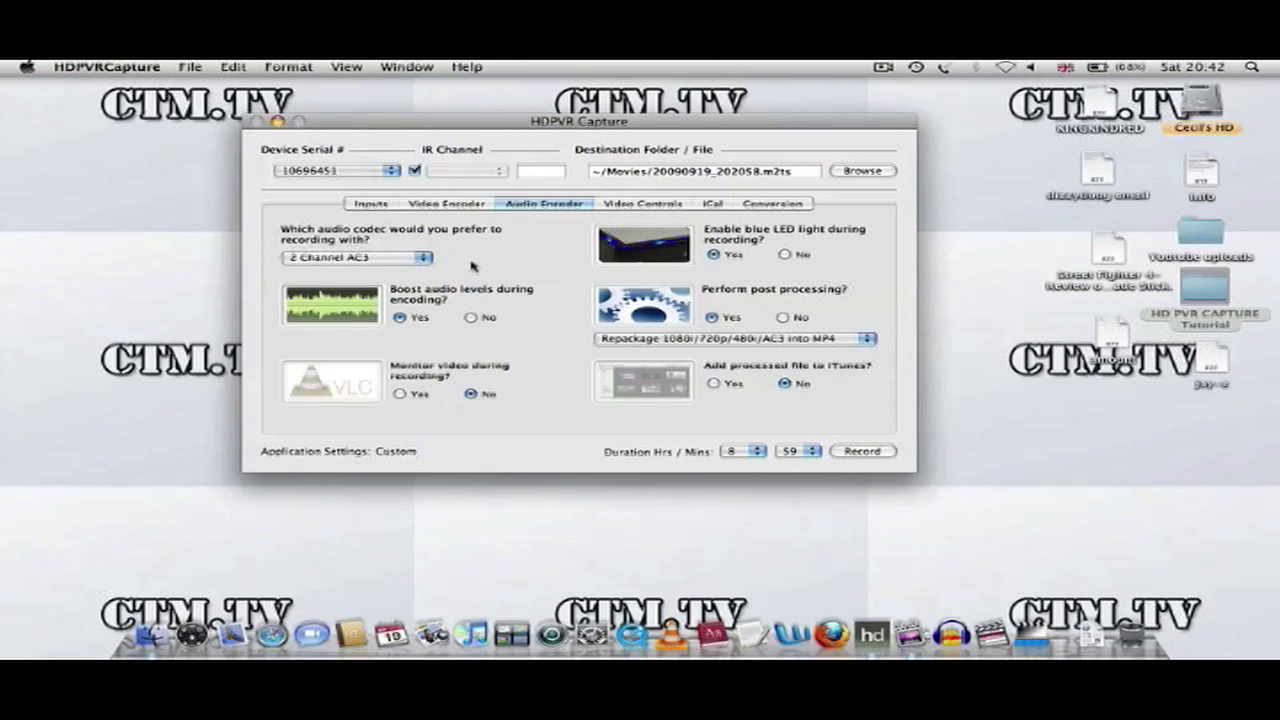
pyautogui.click(424, 258)
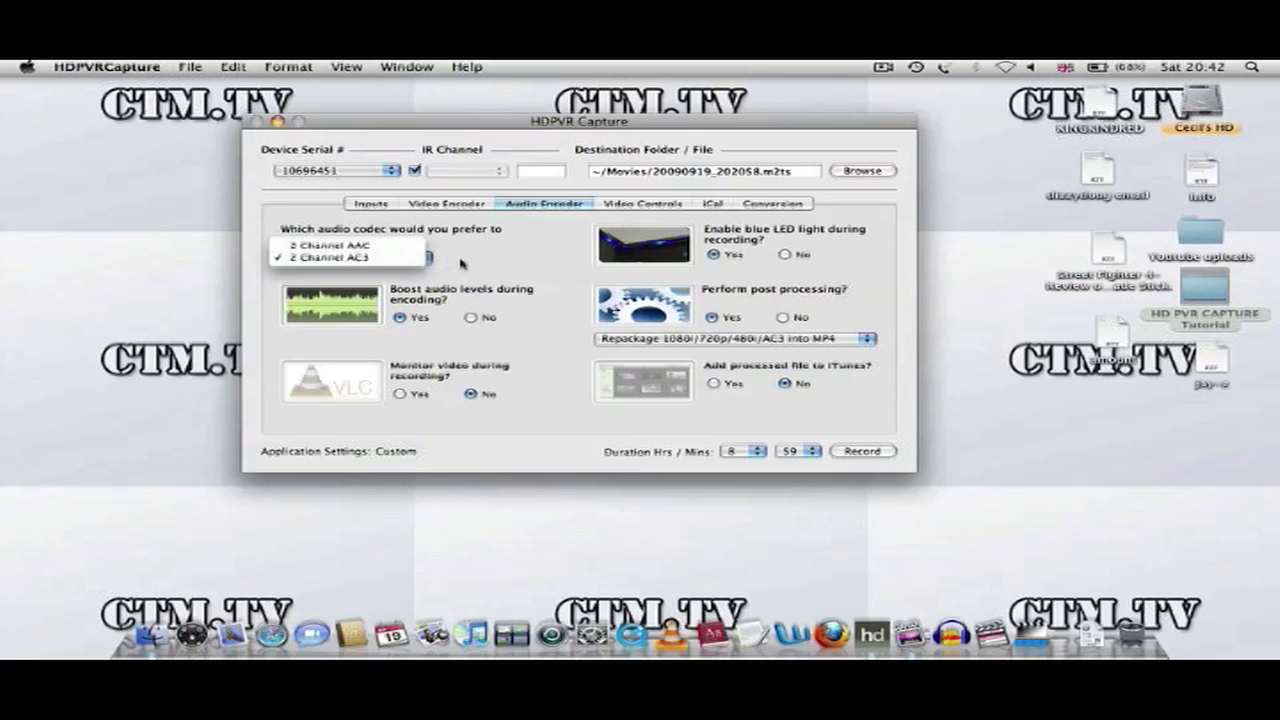
pyautogui.click(462, 263)
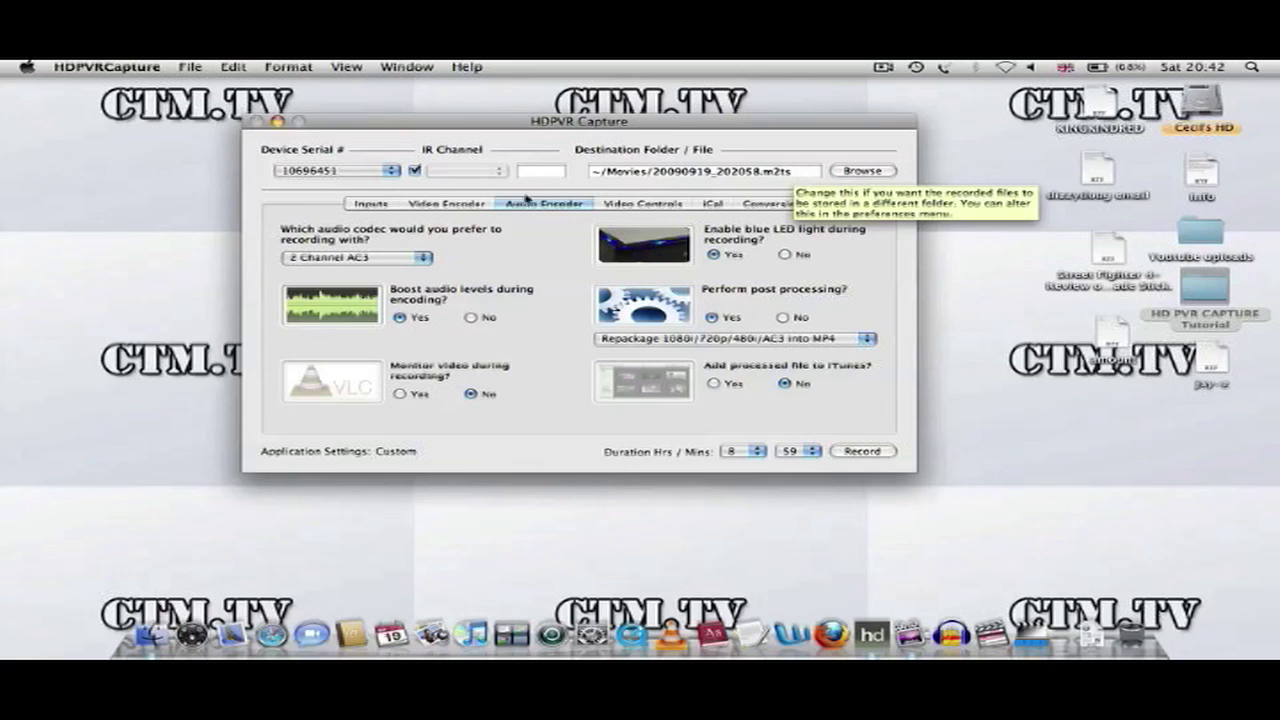
pyautogui.click(426, 257)
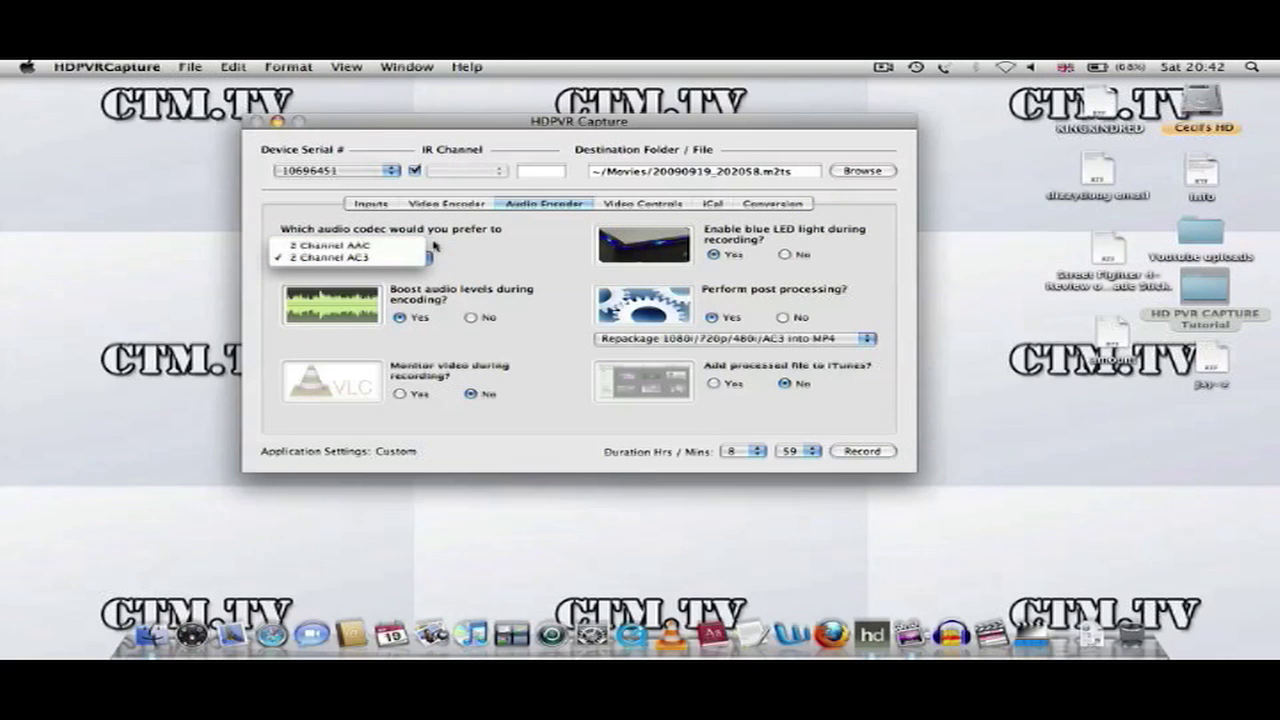
pyautogui.click(450, 246)
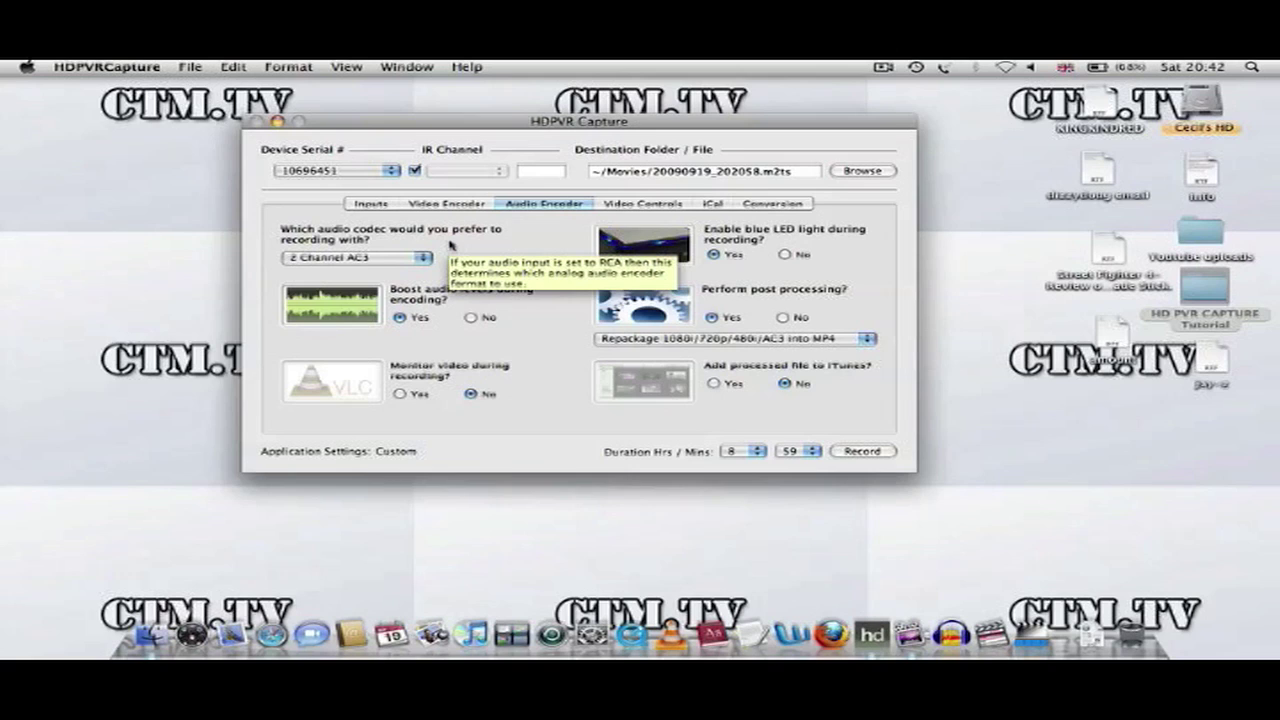
pyautogui.click(420, 258)
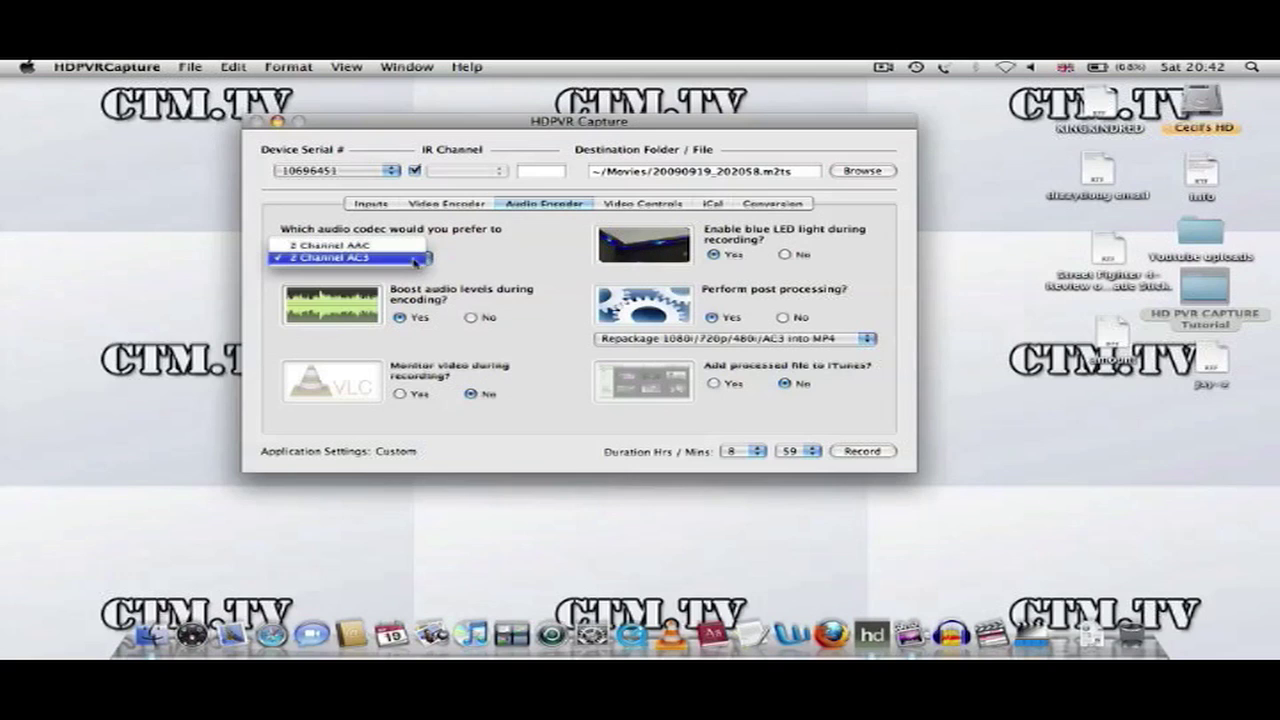
pyautogui.click(406, 259)
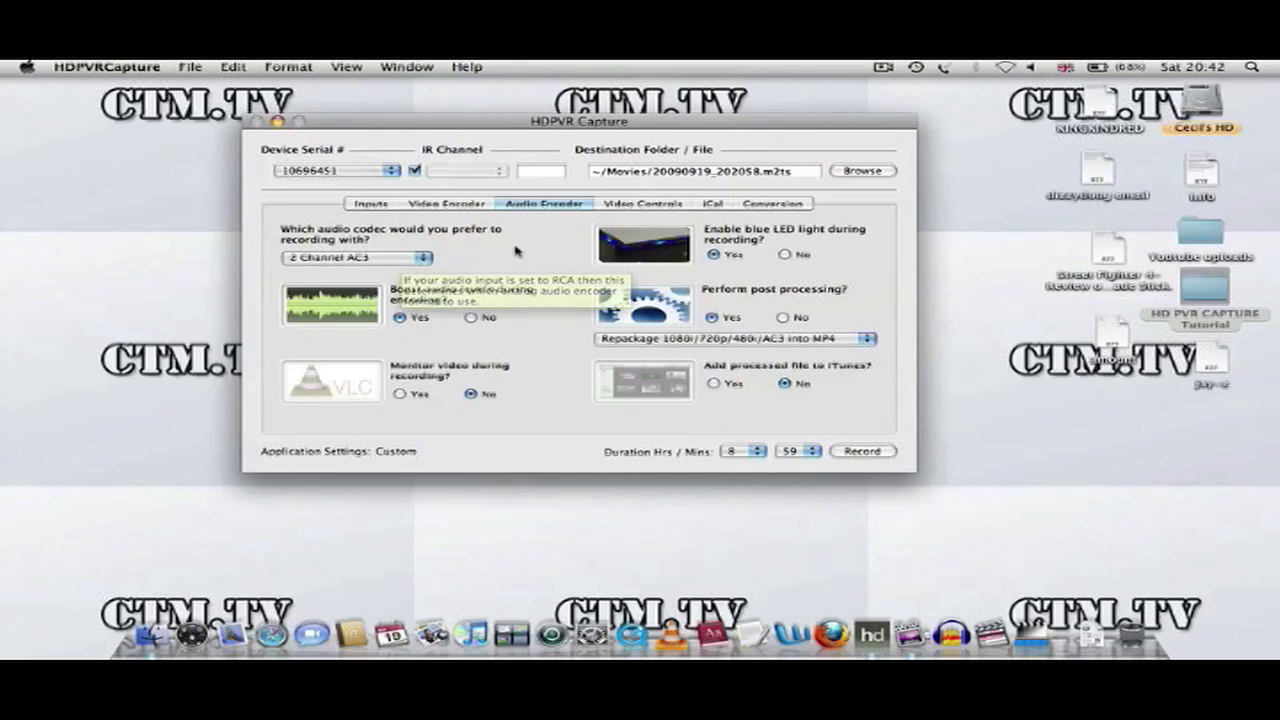
pyautogui.click(623, 204)
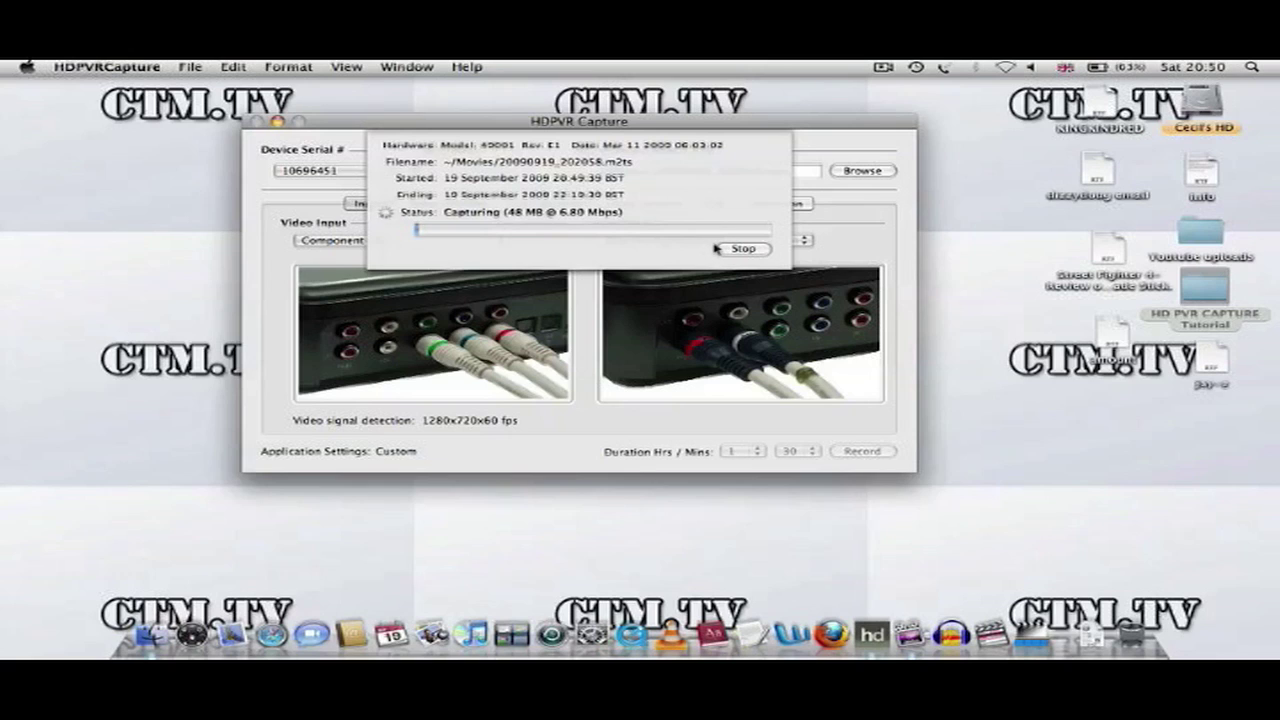
# Stop the capture and widen the Conversion queue's Type column to show the Done 1080i/720p/480i/AC3 job
pyautogui.click(721, 249)
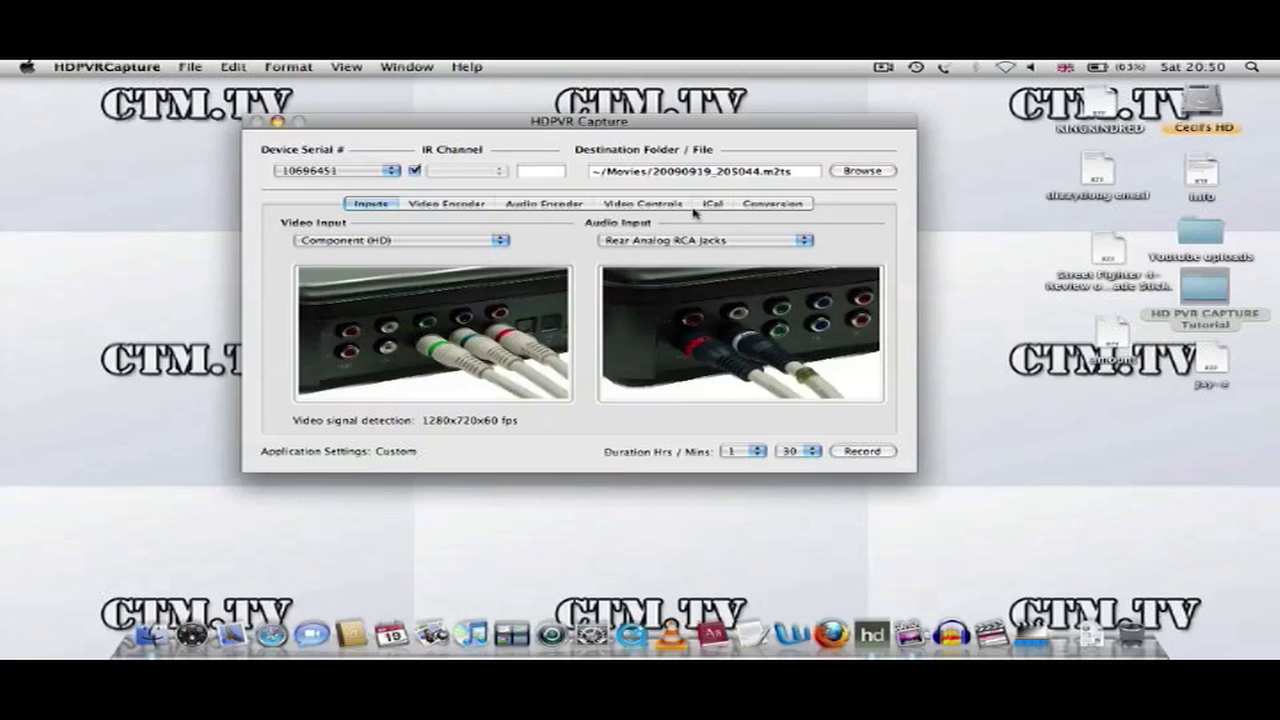
pyautogui.click(773, 205)
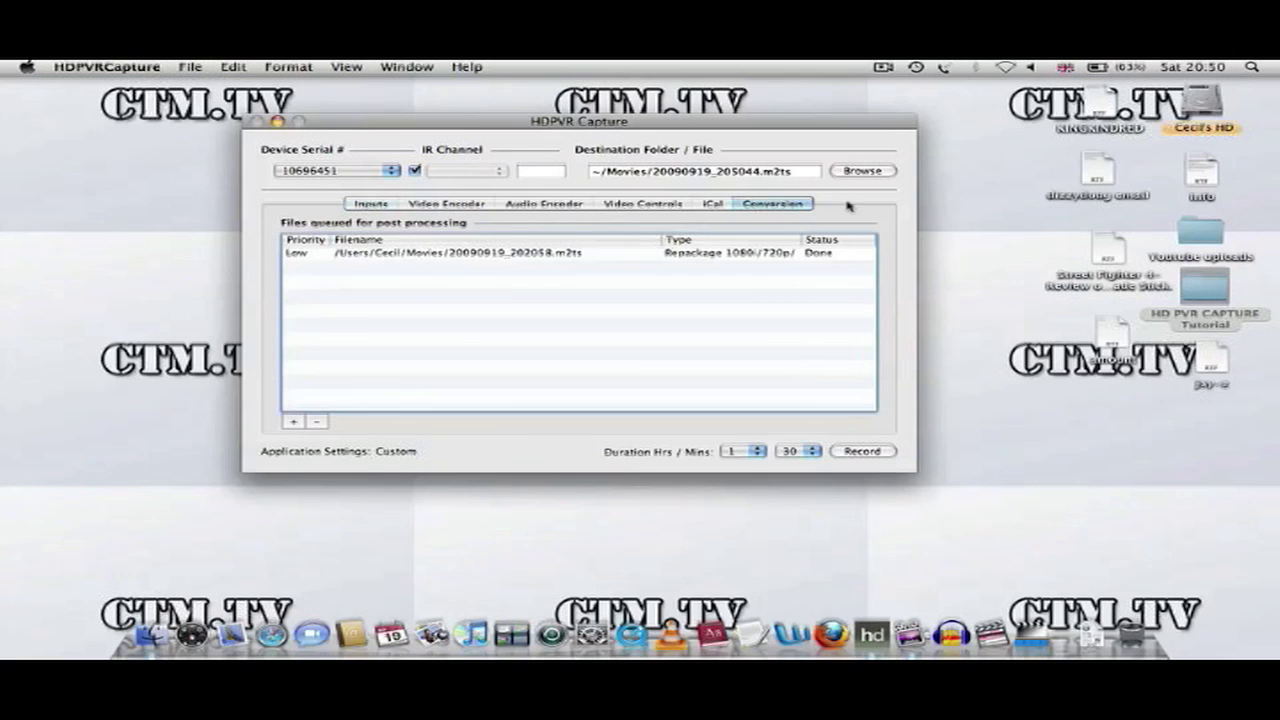
pyautogui.moveTo(406, 289)
pyautogui.moveTo(657, 239); pyautogui.dragTo(590, 241)
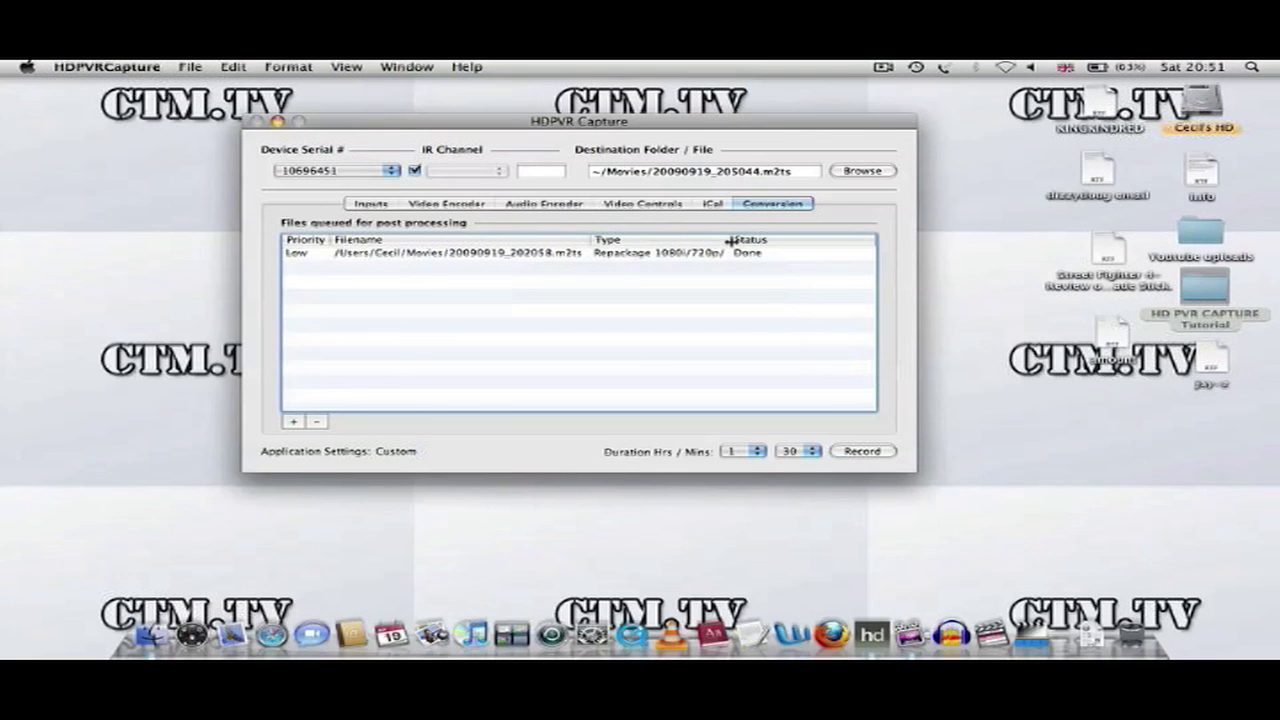
pyautogui.moveTo(730, 240); pyautogui.dragTo(804, 240)
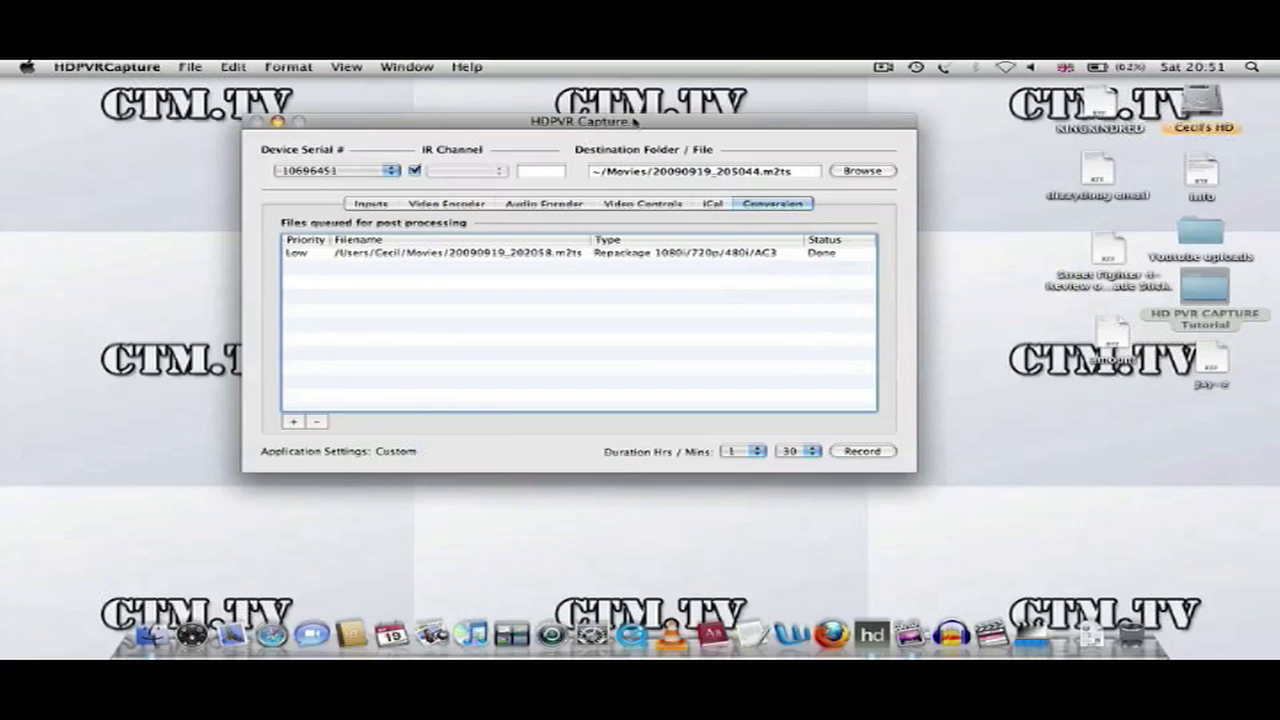
# Return to the Inputs pane showing Component (HD) video at 1280x720x60 fps and rear RCA audio
pyautogui.click(372, 203)
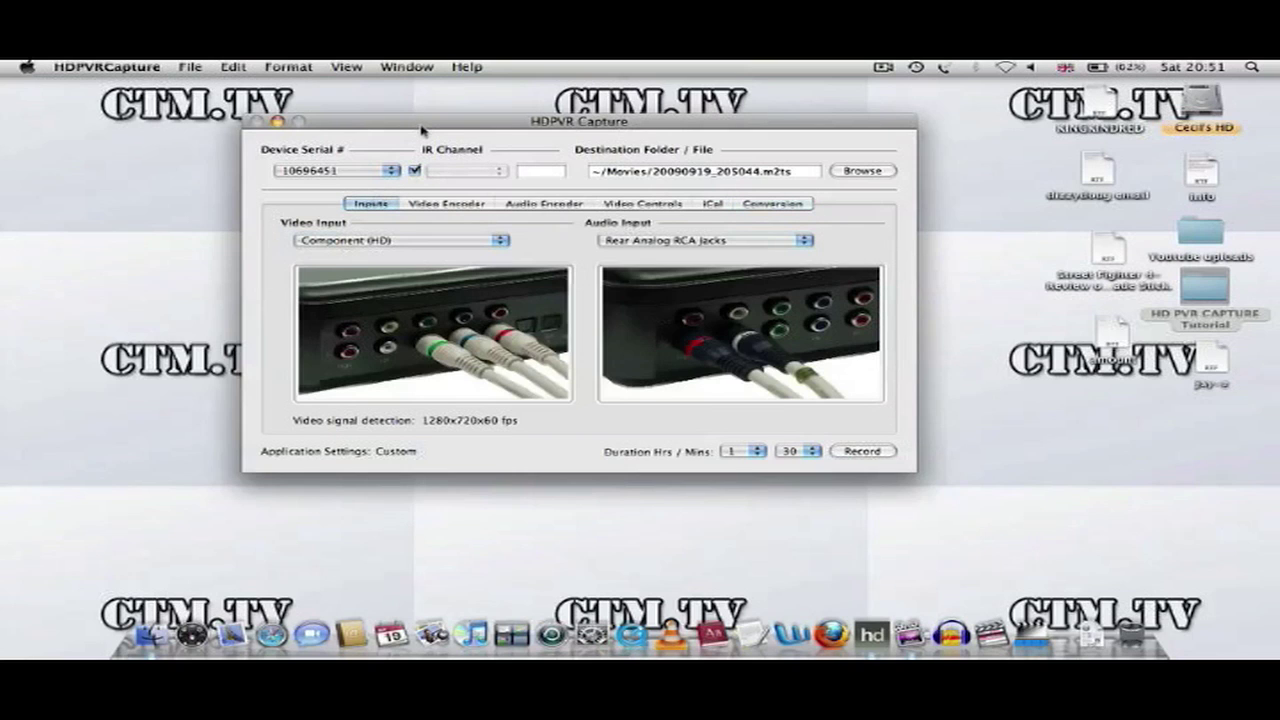